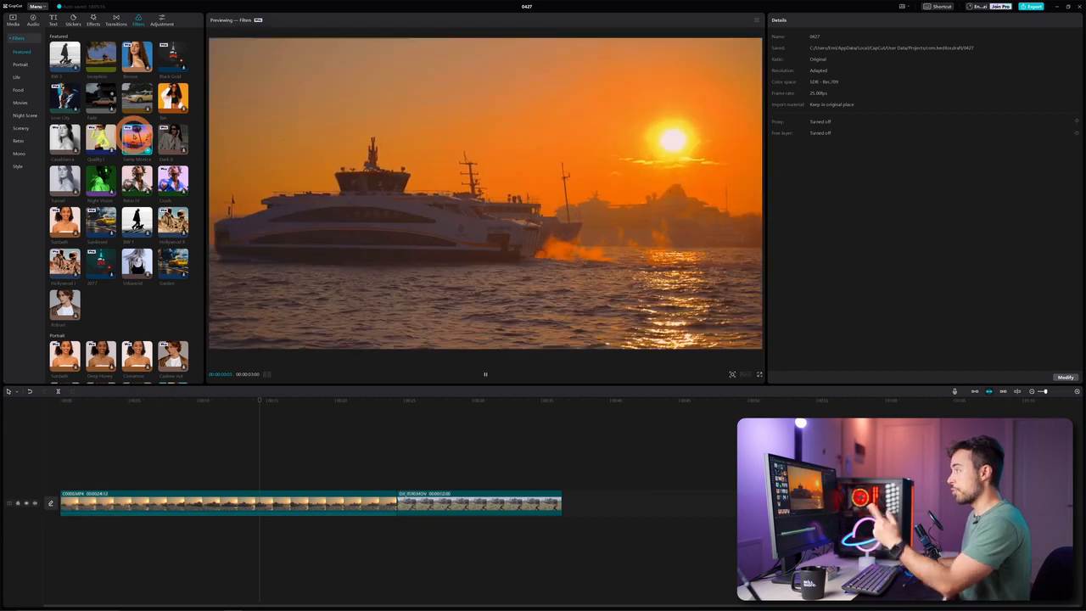
Browse the filter library beyond the featured filters and preview one on the ferry footage
{"action": "scroll", "coordinate": [136, 204], "scroll_direction": "down", "scroll_amount": 5}
{"action": "left_click", "coordinate": [134, 204]}
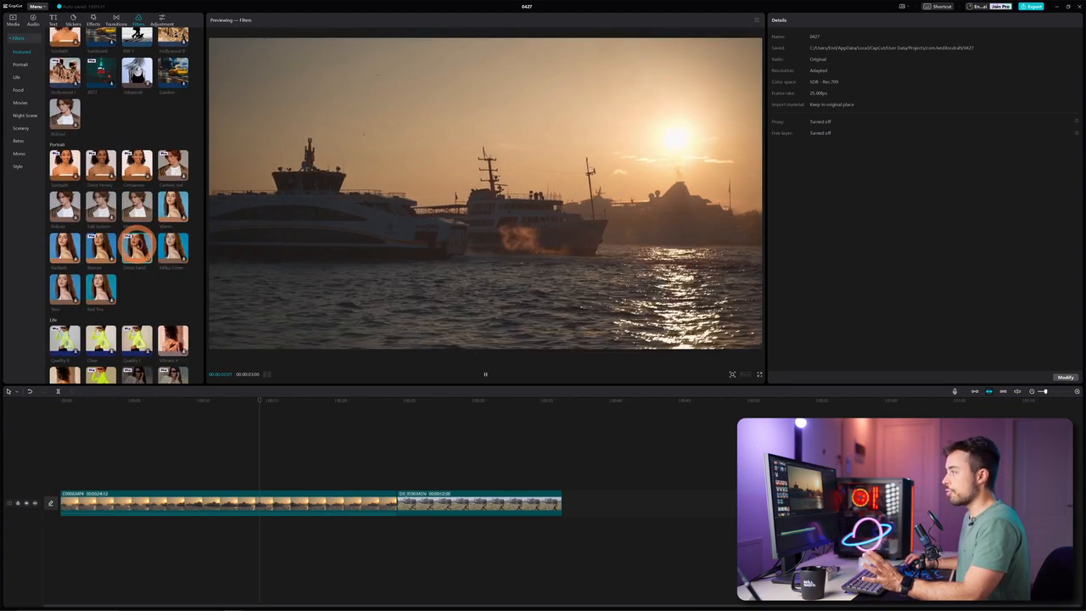
{"action": "scroll", "coordinate": [136, 246], "scroll_direction": "down", "scroll_amount": 3}
{"action": "scroll", "coordinate": [137, 247], "scroll_direction": "down", "scroll_amount": 1}
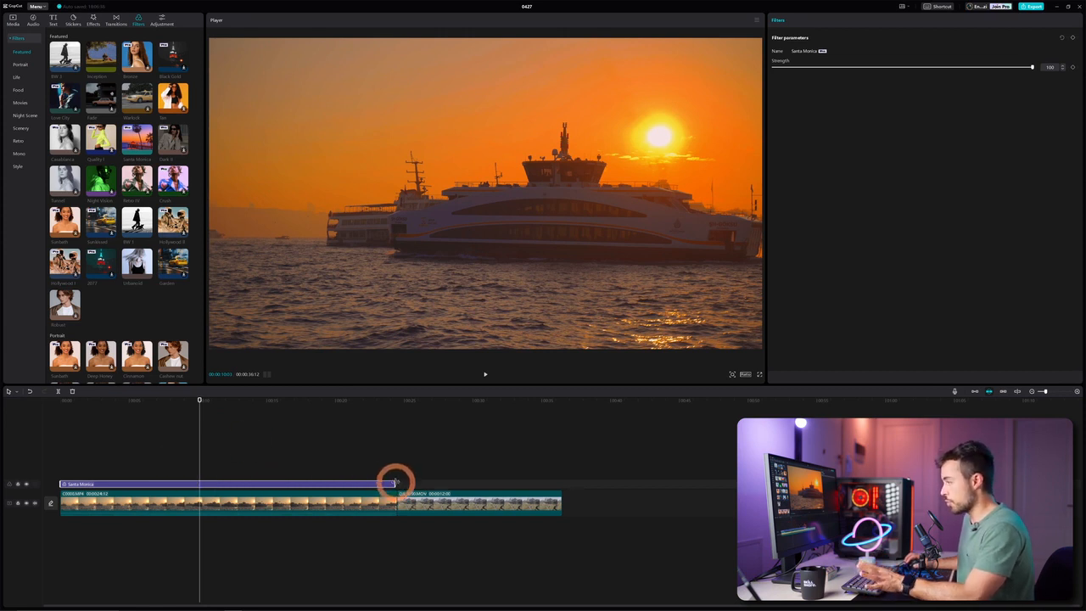
Try the Santa Monica filter across the whole ferry clip at strength 100, and the Gourmet II filter in its place
{"action": "left_click_drag", "start_coordinate": [395, 483], "coordinate": [397, 483]}
{"action": "left_click", "coordinate": [209, 450]}
{"action": "left_click_drag", "start_coordinate": [1017, 71], "coordinate": [1041, 66]}
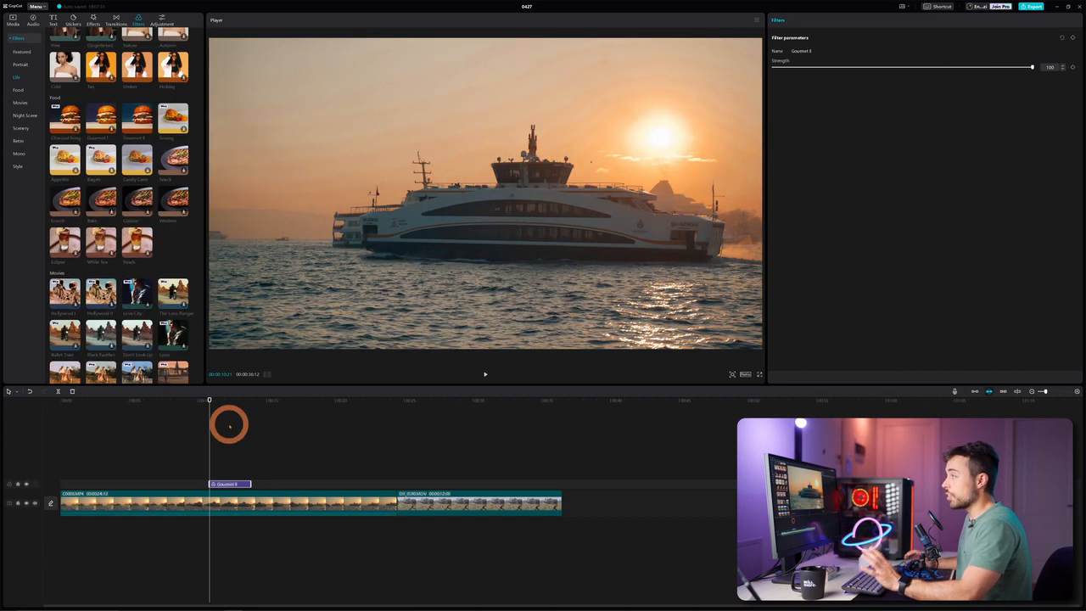
{"action": "left_click", "coordinate": [135, 118]}
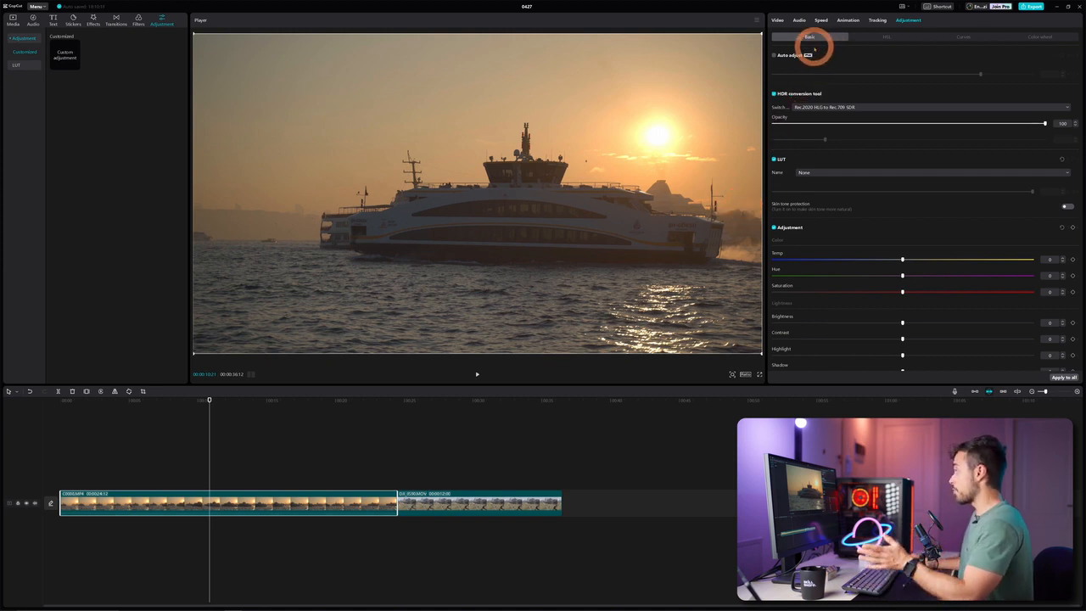
Try Auto adjust at strength 80 on the ferry clip
{"action": "left_click", "coordinate": [774, 55]}
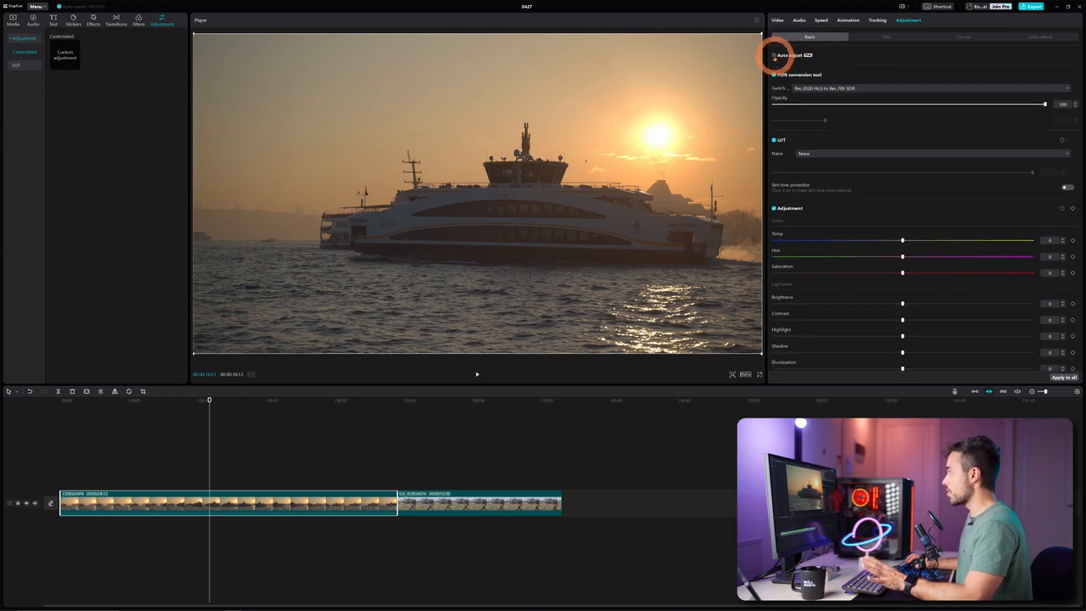
{"action": "left_click", "coordinate": [774, 56]}
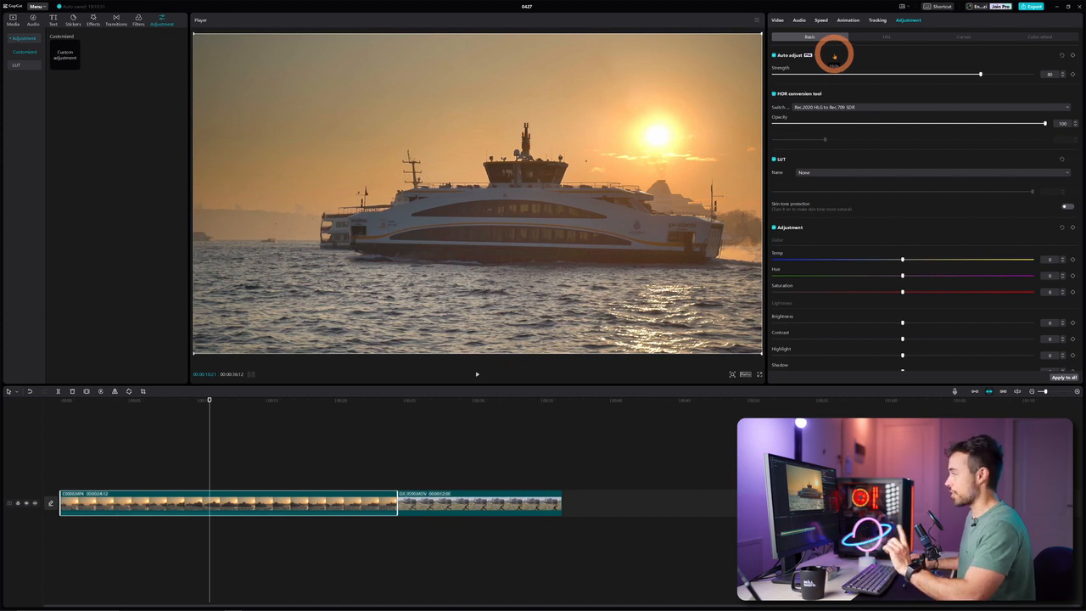
{"action": "left_click", "coordinate": [774, 56]}
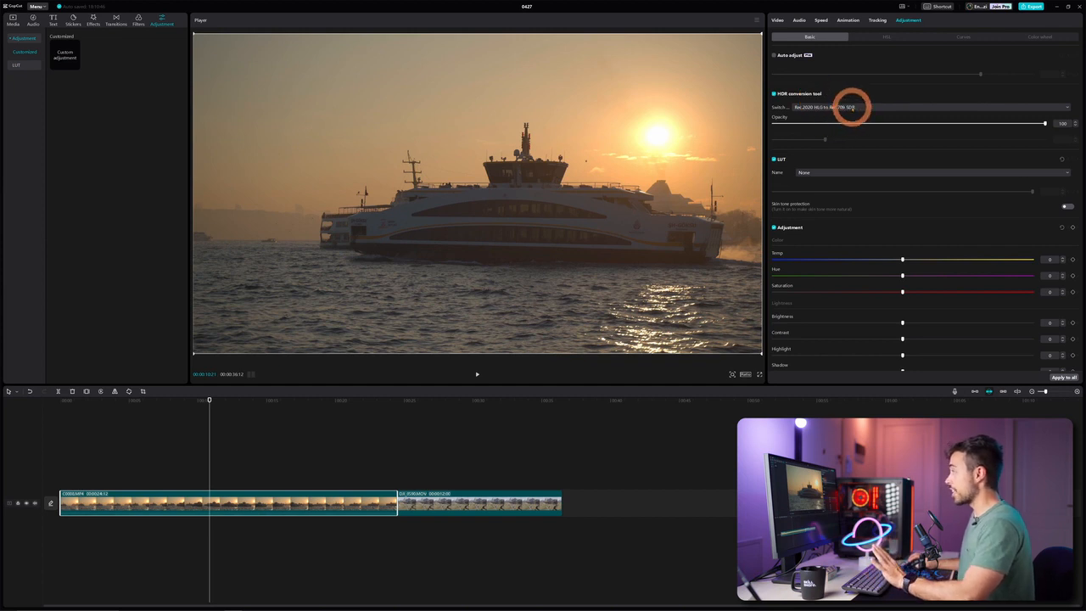
Examine the ferry clip's HDR conversion type and opacity, and the LUTs available for it
{"action": "left_click", "coordinate": [851, 107]}
{"action": "left_click_drag", "start_coordinate": [853, 123], "coordinate": [1076, 123]}
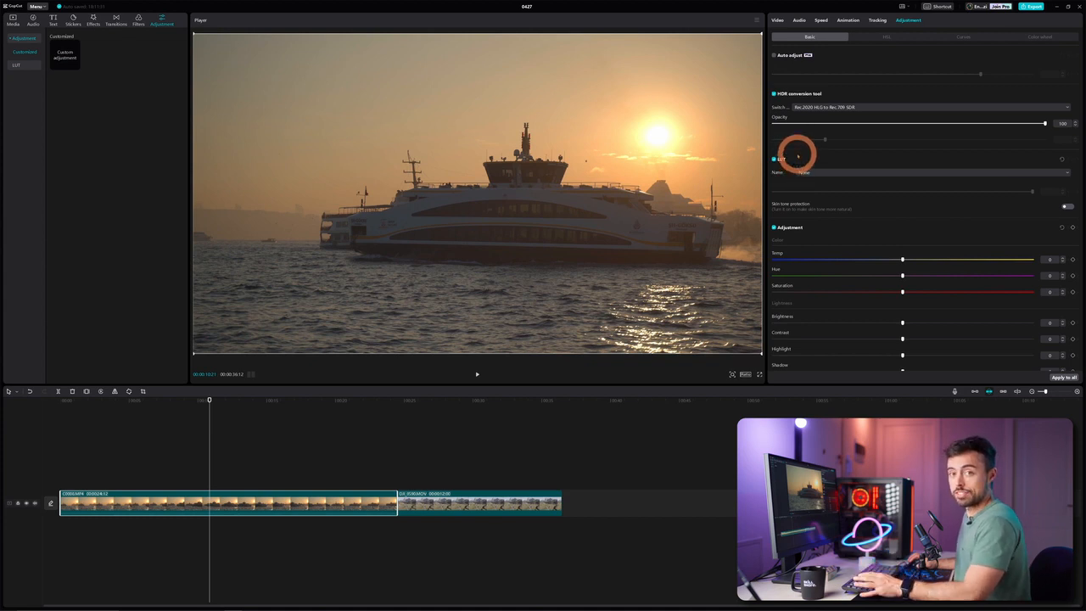
{"action": "left_click", "coordinate": [856, 173]}
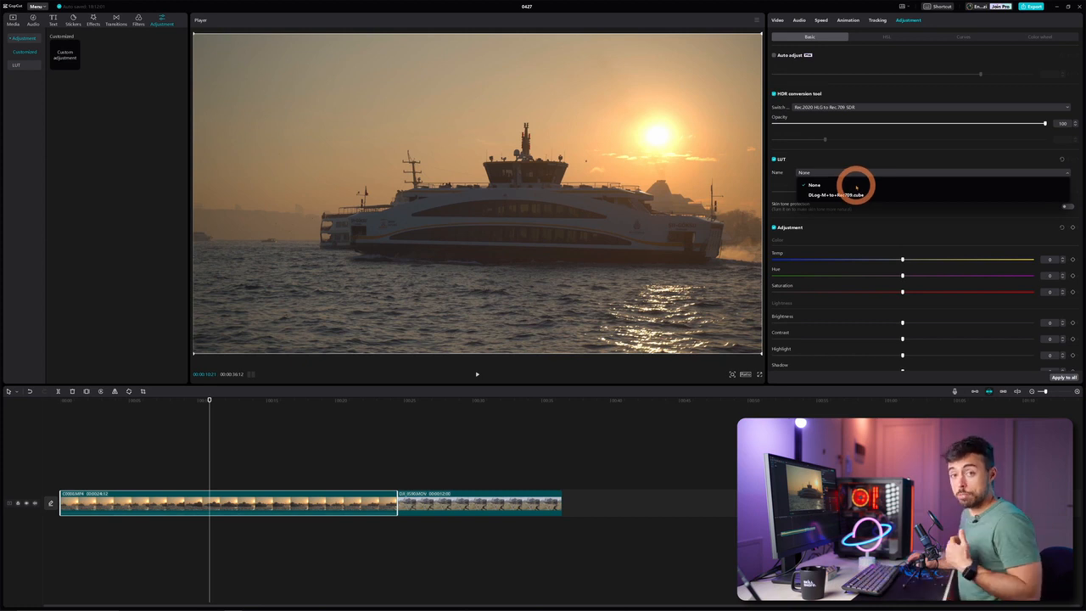
{"action": "left_click", "coordinate": [863, 173]}
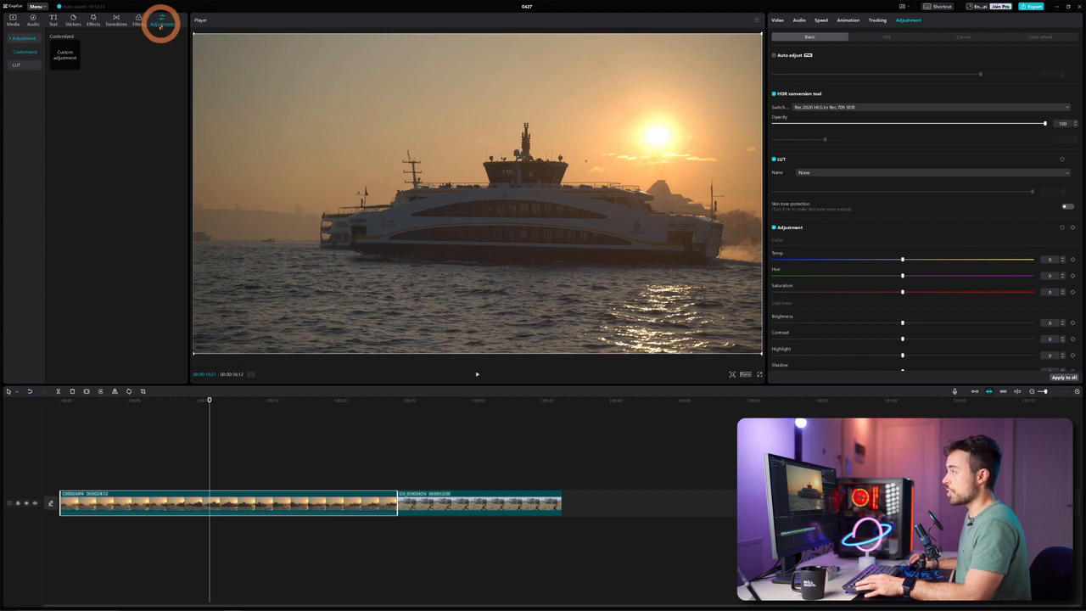
Check where LUT files are imported in the LUT library, and review the ferry clip's LUT choices
{"action": "left_click", "coordinate": [25, 65]}
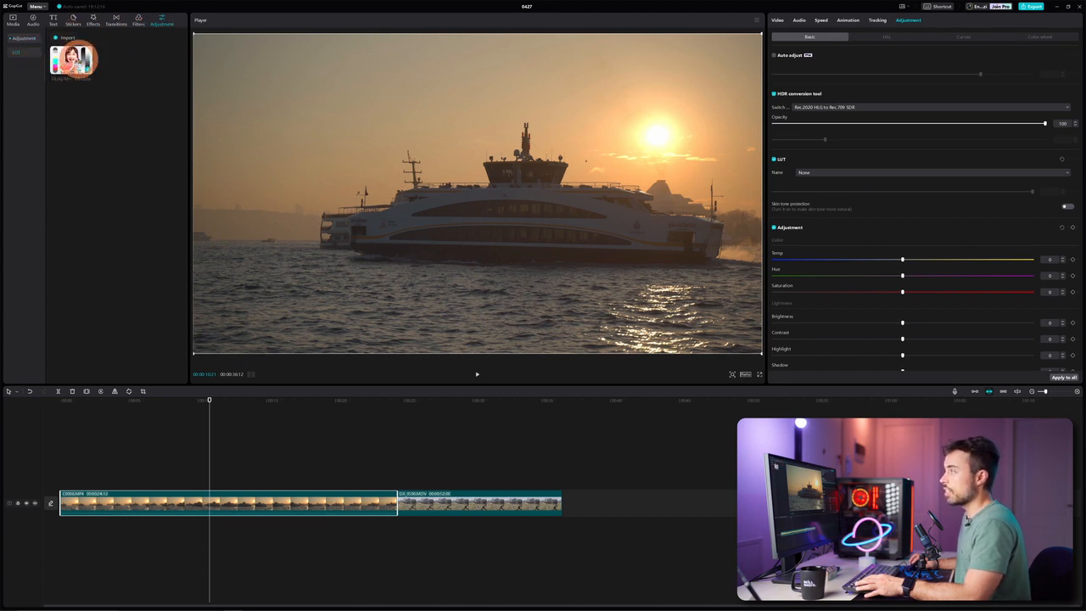
{"action": "left_click", "coordinate": [65, 36]}
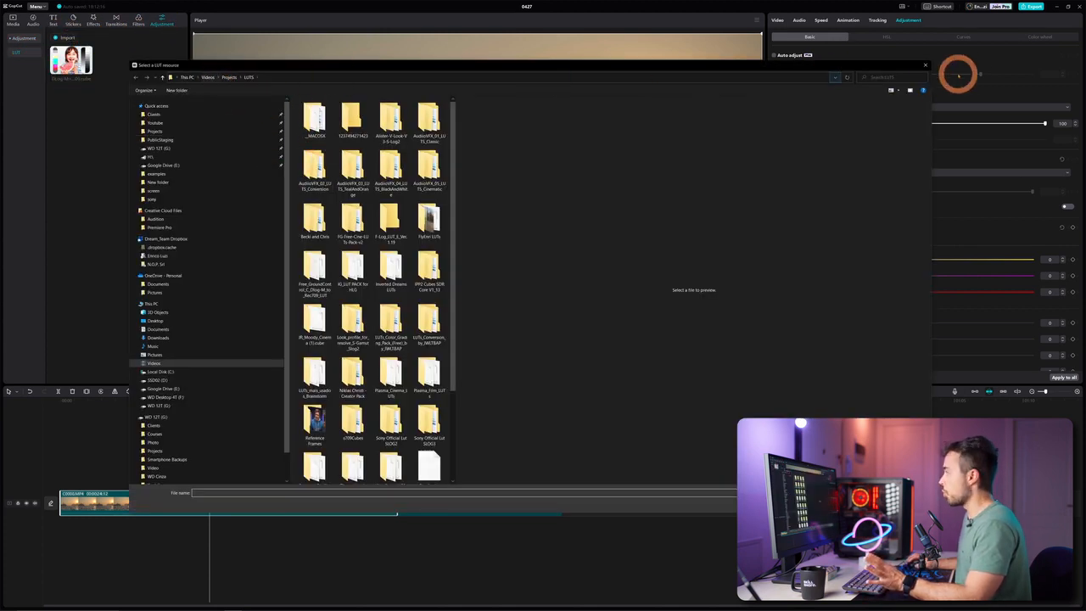
{"action": "left_click", "coordinate": [926, 65]}
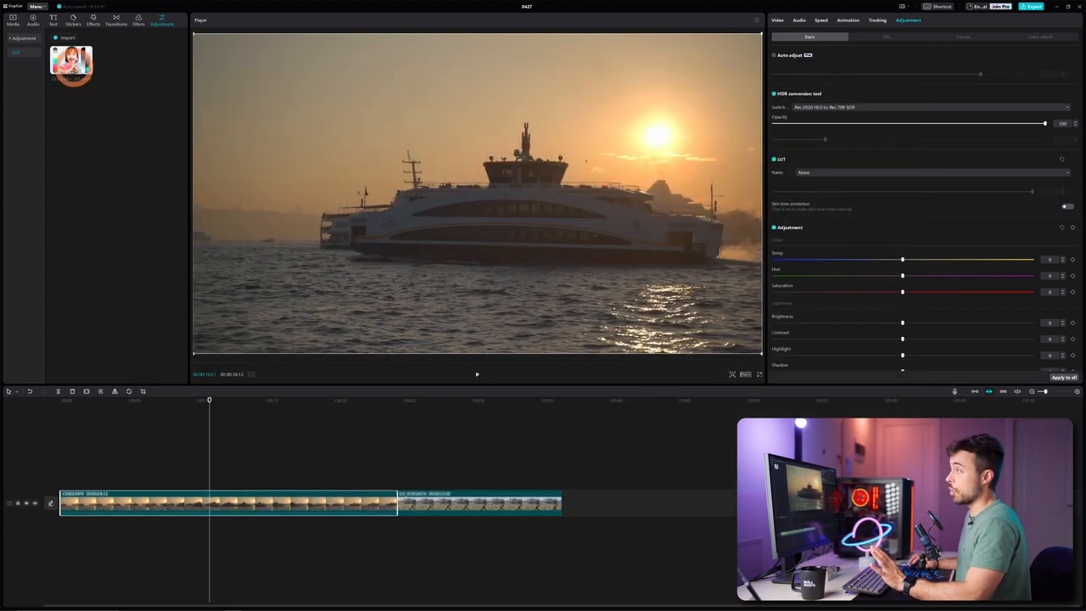
{"action": "left_click", "coordinate": [878, 172]}
{"action": "left_click", "coordinate": [877, 171]}
Set the ferry clip's brightness to 9, contrast to 22, highlight to 5 and shadow to 25
{"action": "scroll", "coordinate": [878, 172], "scroll_direction": "down", "scroll_amount": 2}
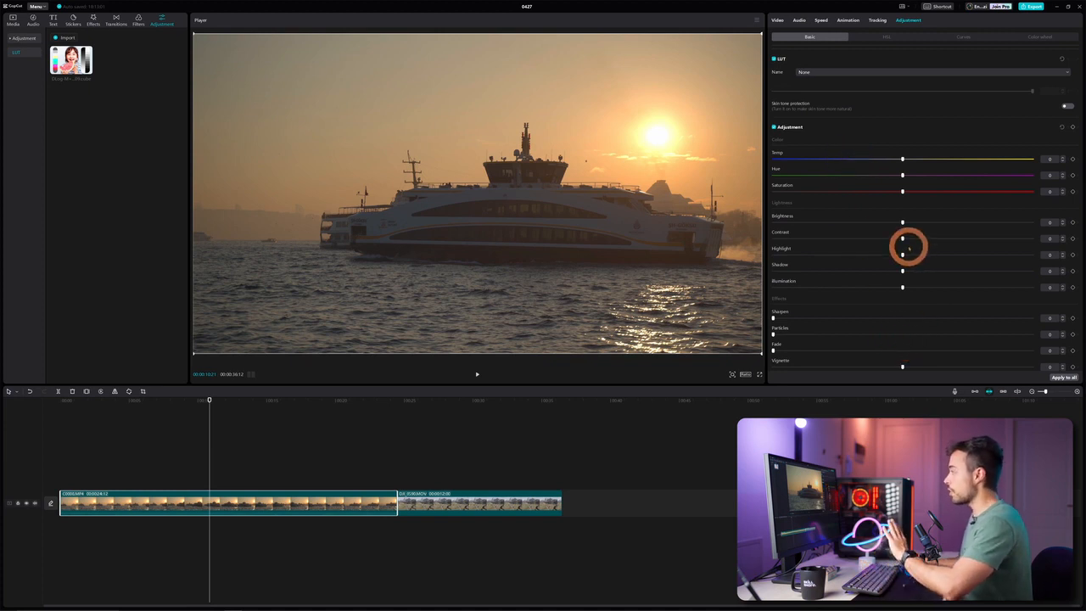
{"action": "left_click_drag", "start_coordinate": [902, 222], "coordinate": [925, 221]}
{"action": "left_click_drag", "start_coordinate": [902, 238], "coordinate": [855, 249]}
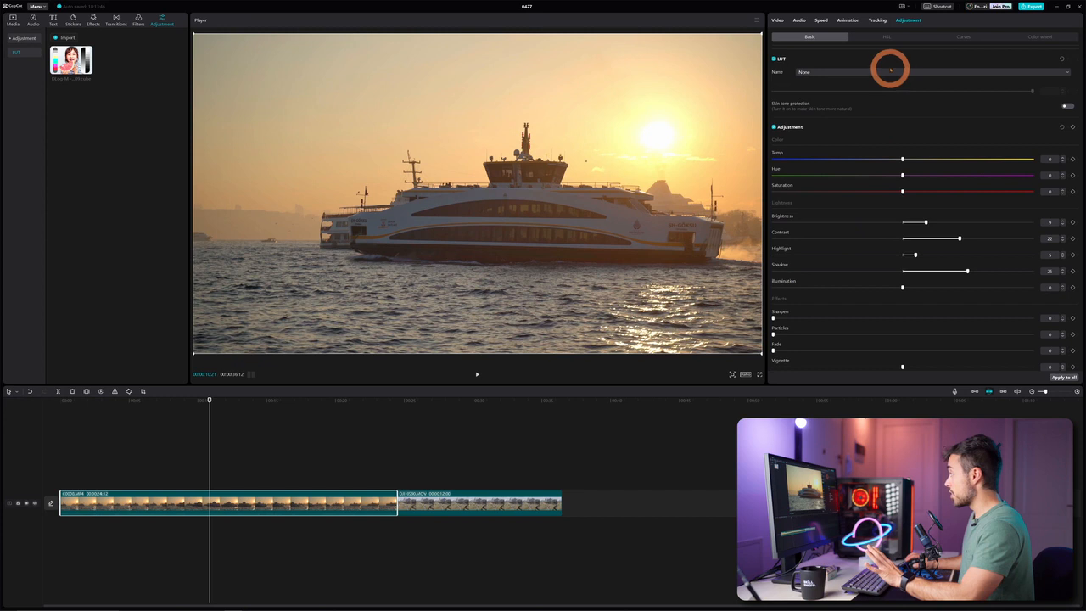
Strongly raise the saturation of the orange tones in the ferry clip with HSL
{"action": "left_click", "coordinate": [886, 36]}
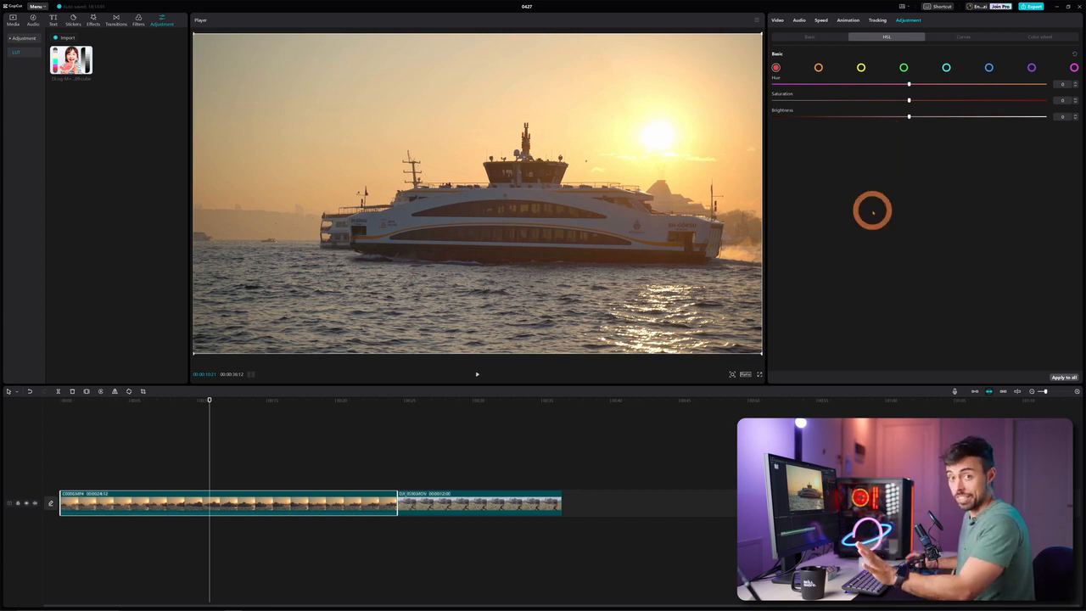
{"action": "left_click", "coordinate": [819, 68]}
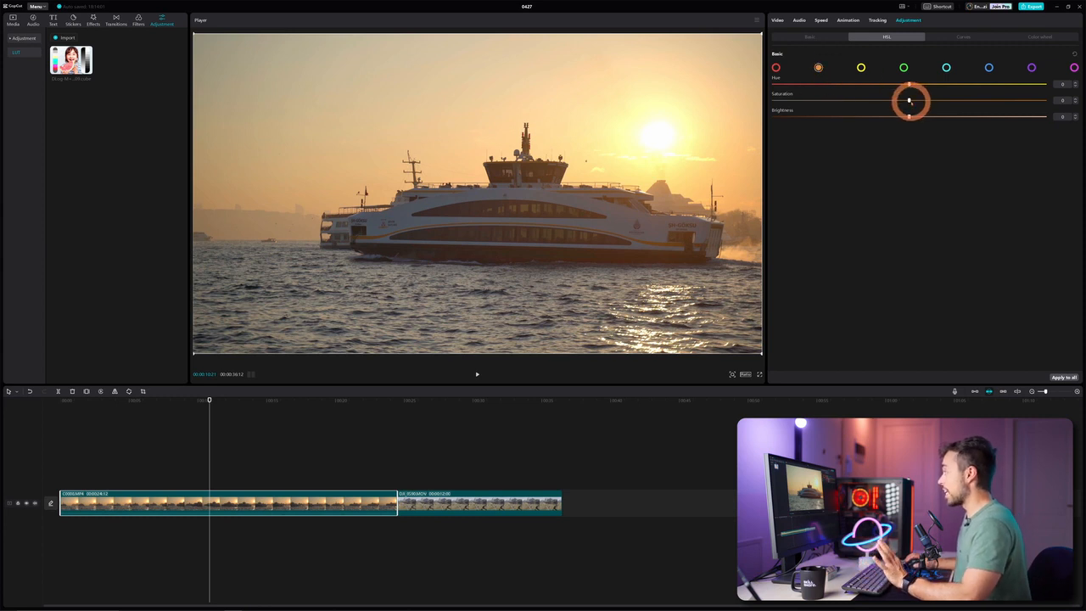
{"action": "left_click_drag", "start_coordinate": [909, 100], "coordinate": [1009, 100]}
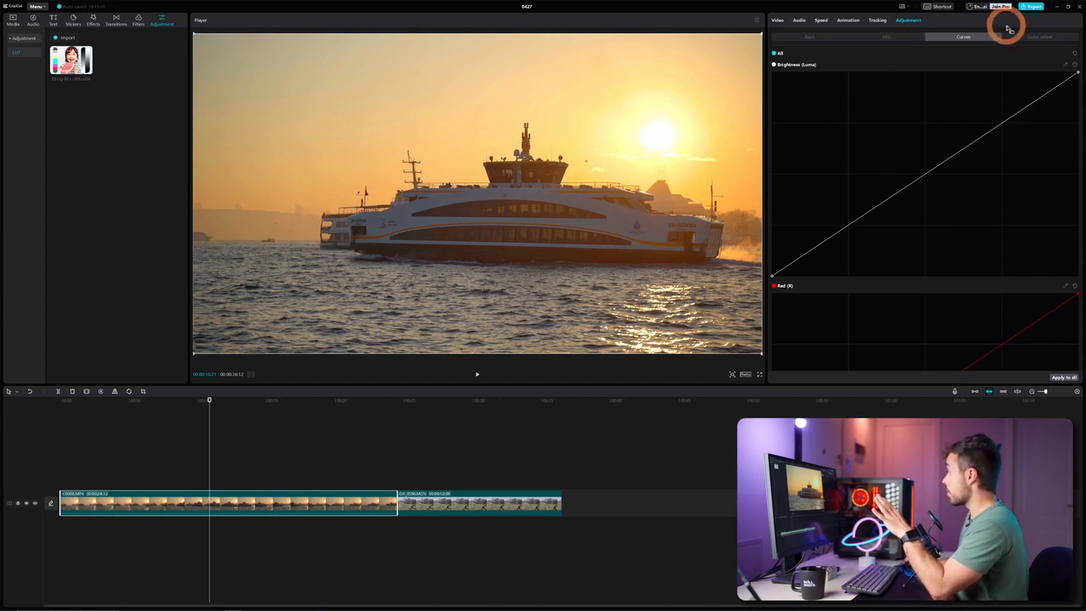
Look over the color wheel and curves controls for the ferry clip
{"action": "left_click", "coordinate": [1033, 35]}
{"action": "left_click", "coordinate": [970, 36]}
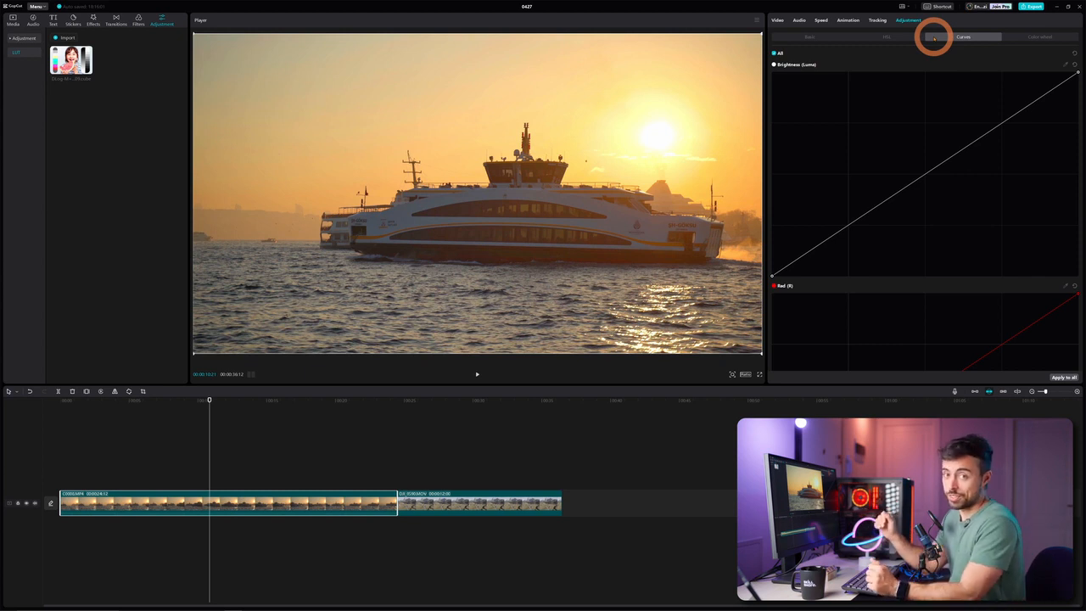
{"action": "key", "text": "alt+Tab"}
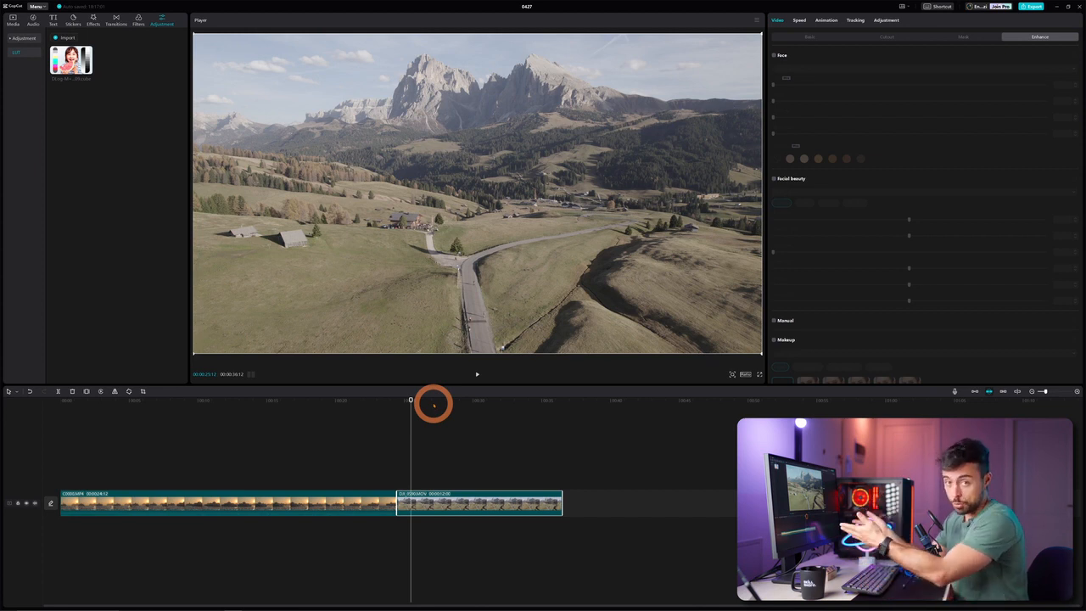
Add the DLog-M+to+Rec709.cube LUT as an adjustment layer at the start of the mountain clip and stretch it over the whole clip
{"action": "key", "text": "Up"}
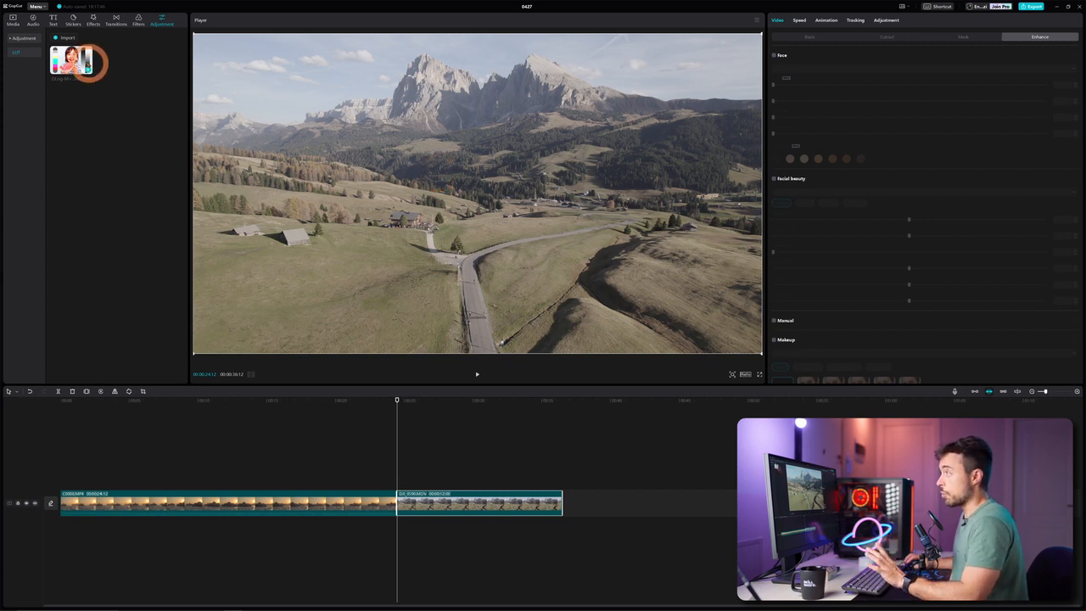
{"action": "left_click", "coordinate": [74, 61]}
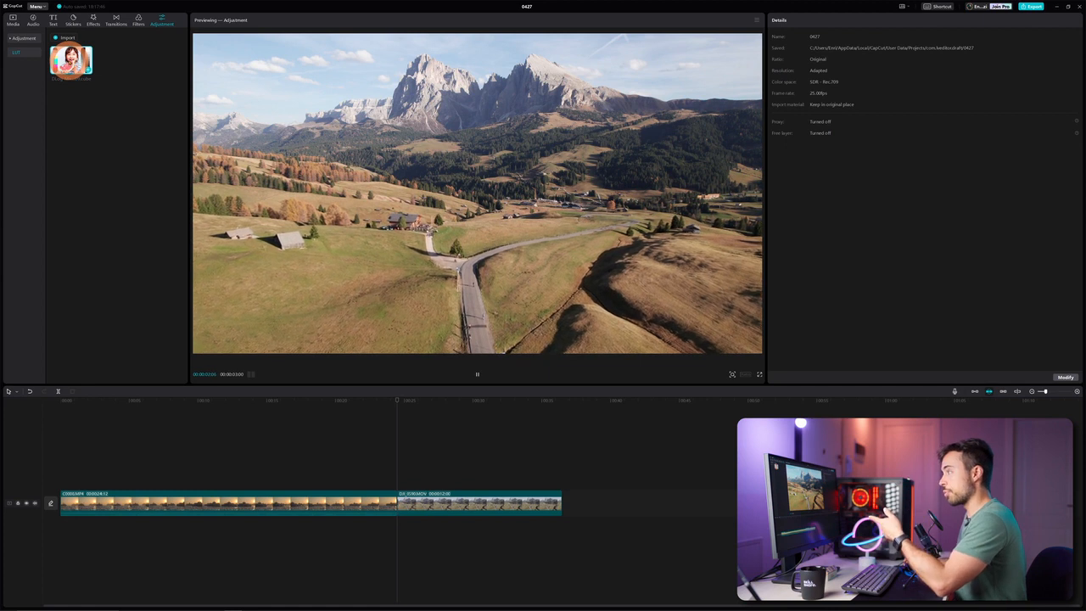
{"action": "left_click", "coordinate": [89, 71]}
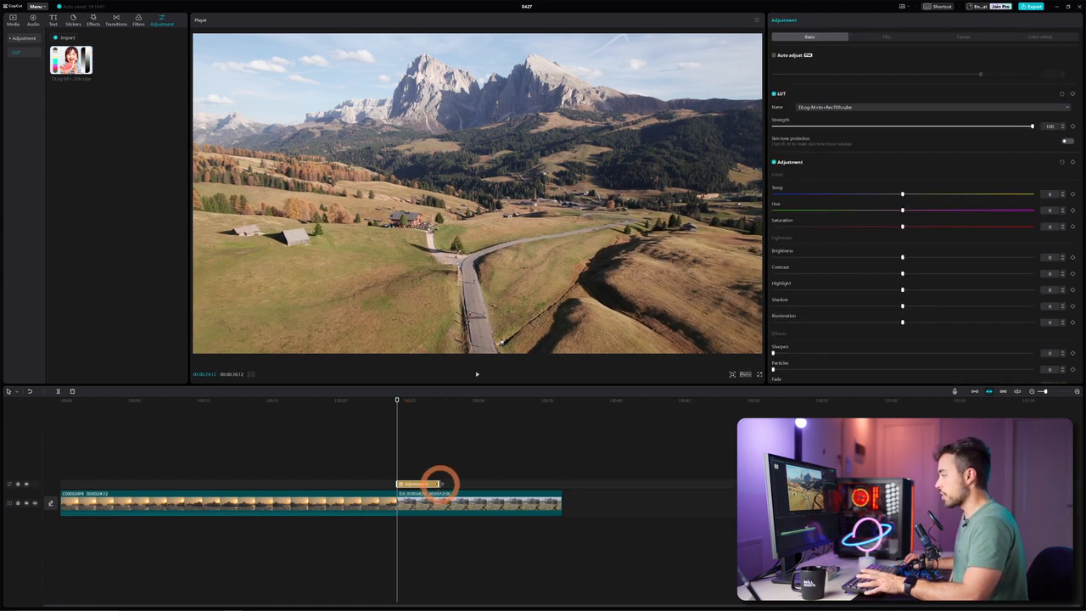
{"action": "left_click_drag", "start_coordinate": [440, 484], "coordinate": [560, 484]}
{"action": "left_click_drag", "start_coordinate": [398, 397], "coordinate": [471, 413]}
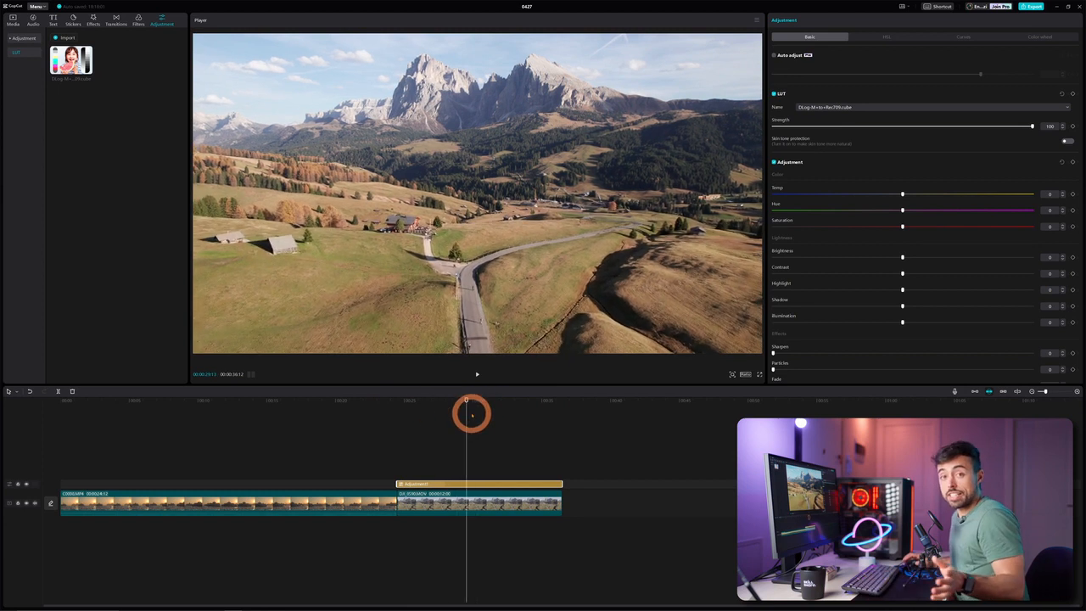
Try applying the DLog-M+to+Rec709.cube LUT directly to the mountain clip beneath the adjustment layer
{"action": "left_click", "coordinate": [482, 501]}
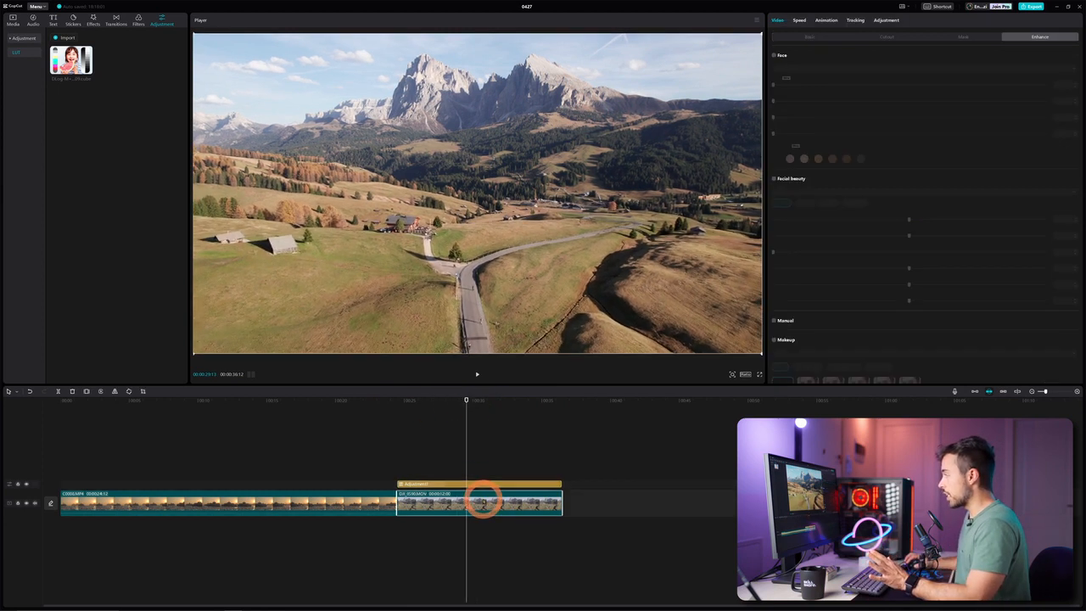
{"action": "left_click", "coordinate": [885, 19]}
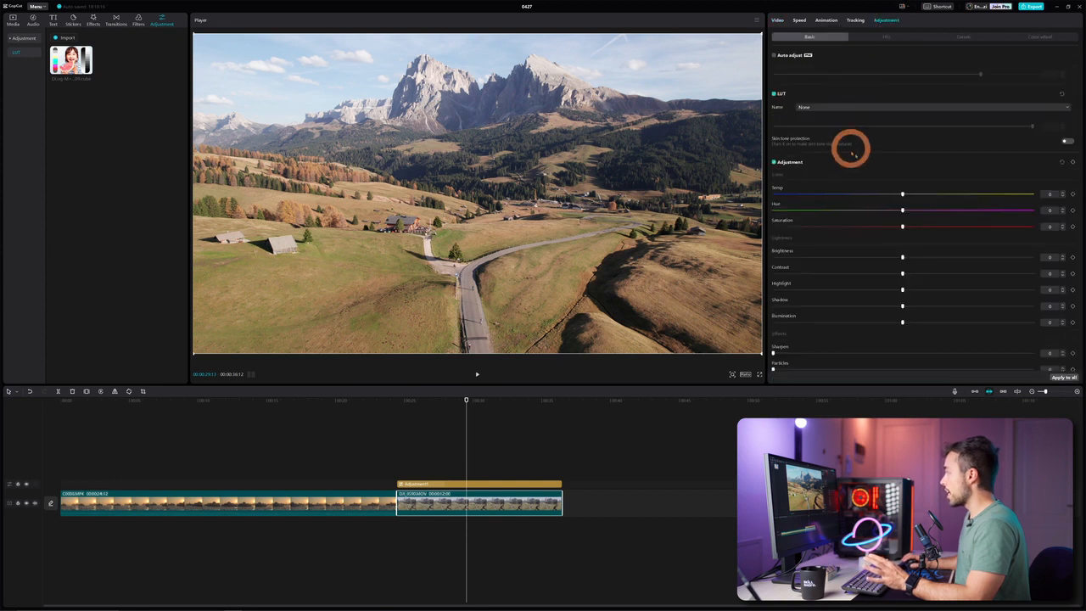
{"action": "left_click", "coordinate": [839, 108]}
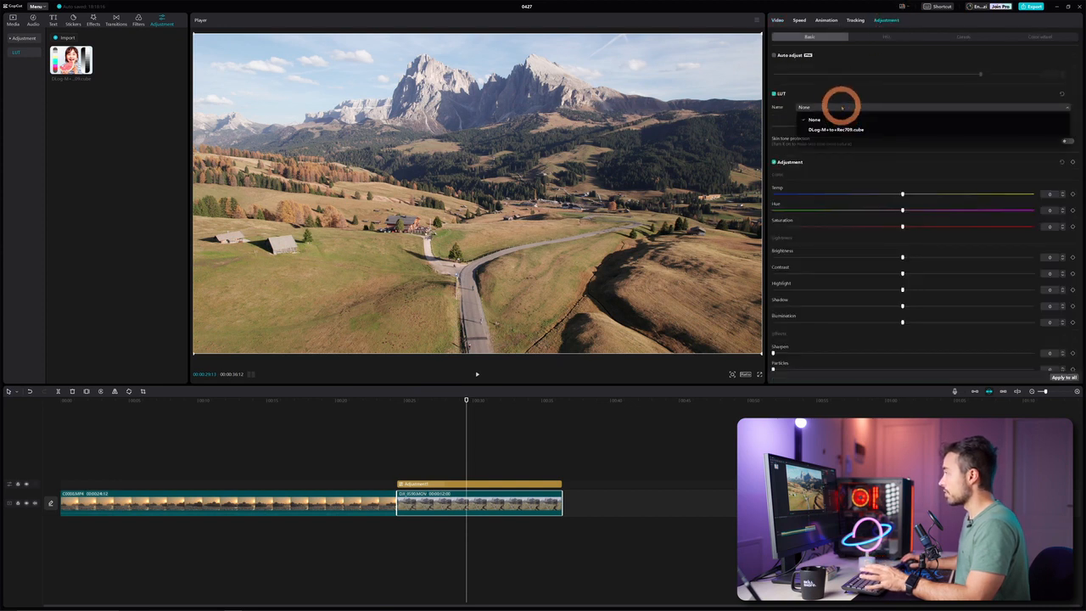
{"action": "left_click", "coordinate": [836, 129]}
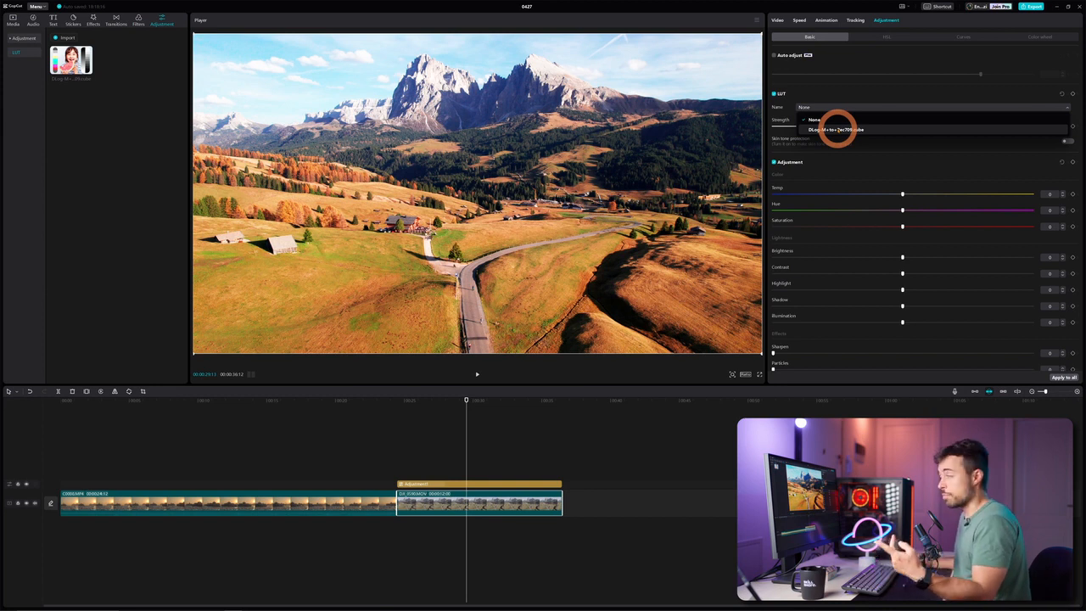
{"action": "left_click", "coordinate": [490, 461]}
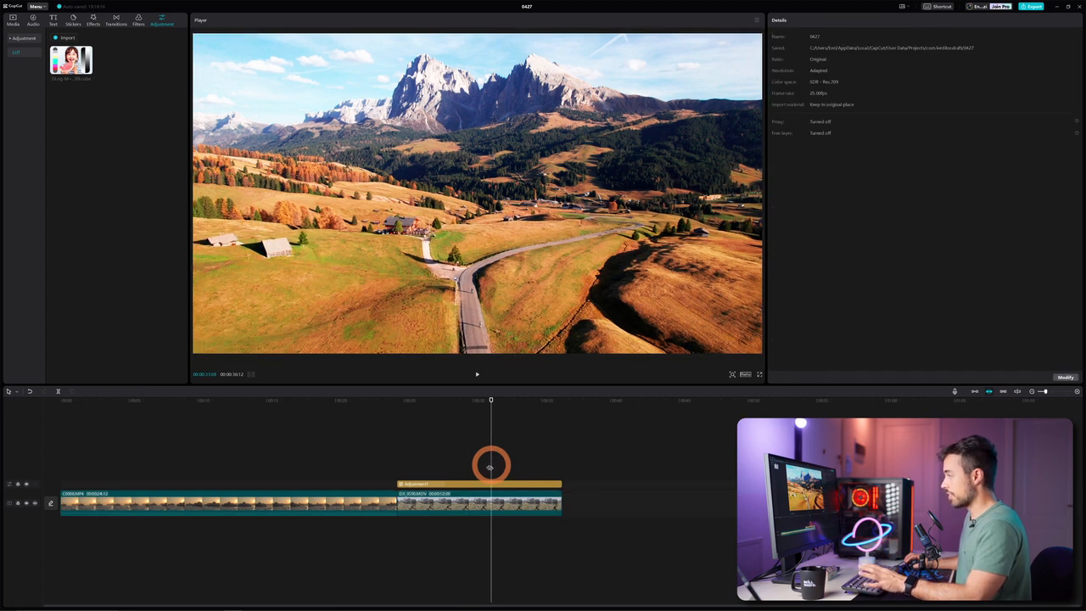
{"action": "left_click", "coordinate": [485, 468]}
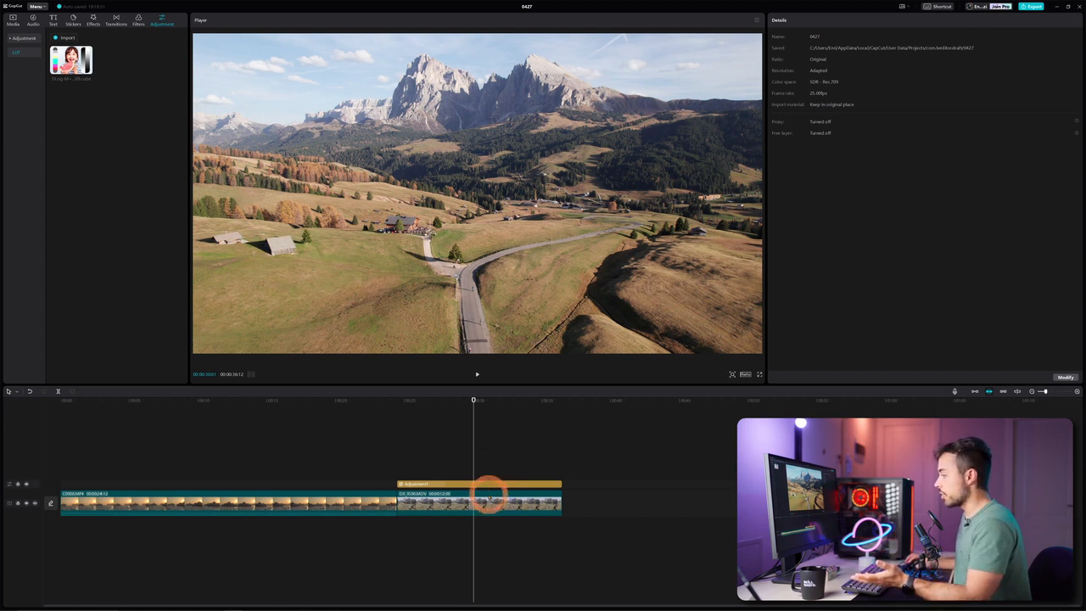
{"action": "left_click", "coordinate": [490, 500]}
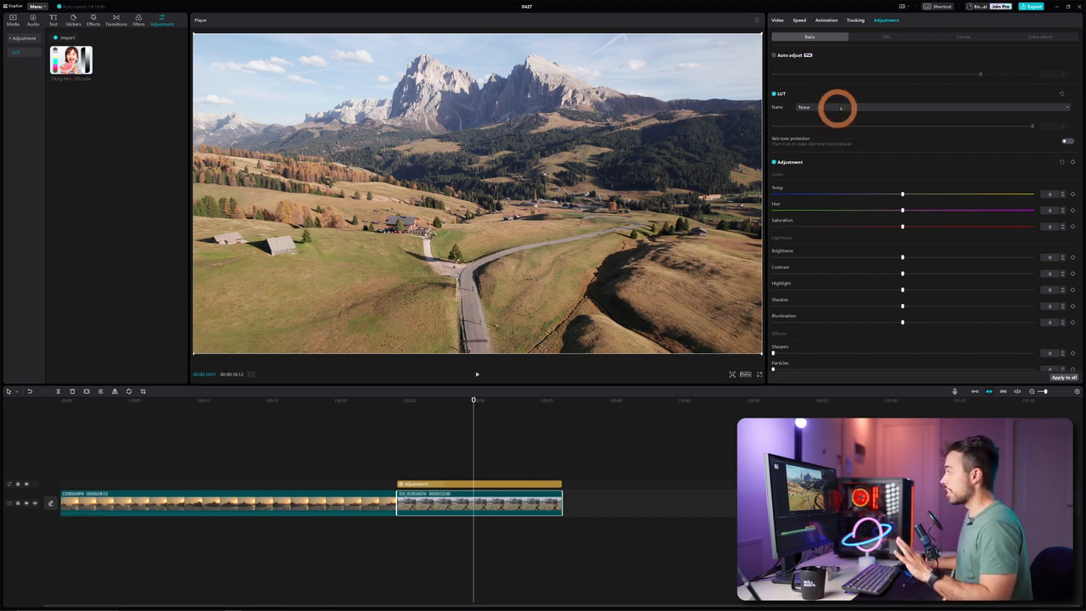
Try extending the adjustment layer back to the start of the ferry clip and scrub through both clips
{"action": "left_click", "coordinate": [430, 483]}
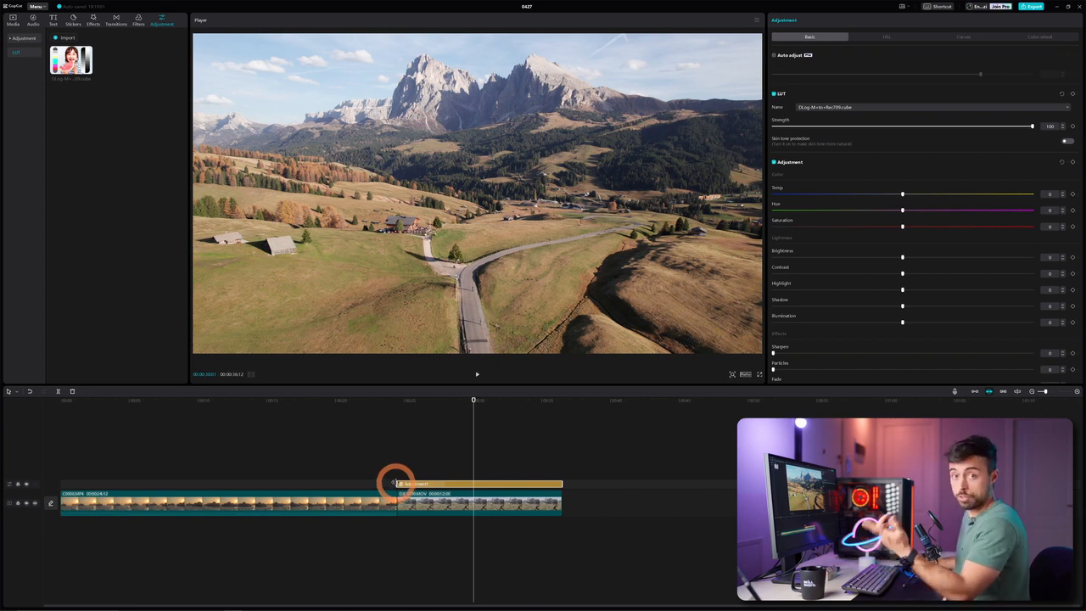
{"action": "left_click_drag", "start_coordinate": [396, 482], "coordinate": [60, 483]}
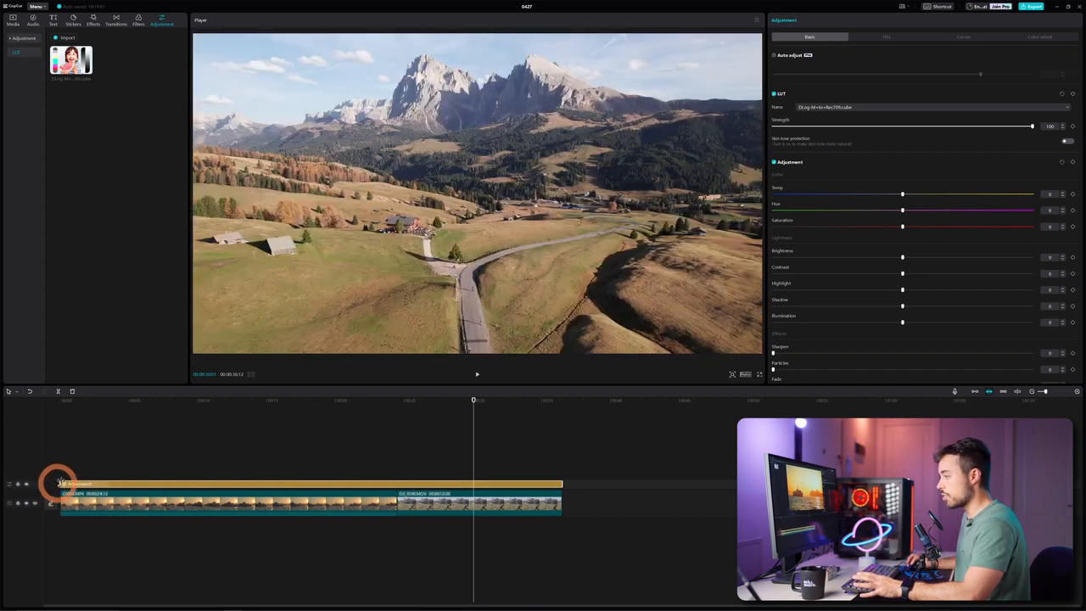
{"action": "left_click_drag", "start_coordinate": [192, 402], "coordinate": [442, 408]}
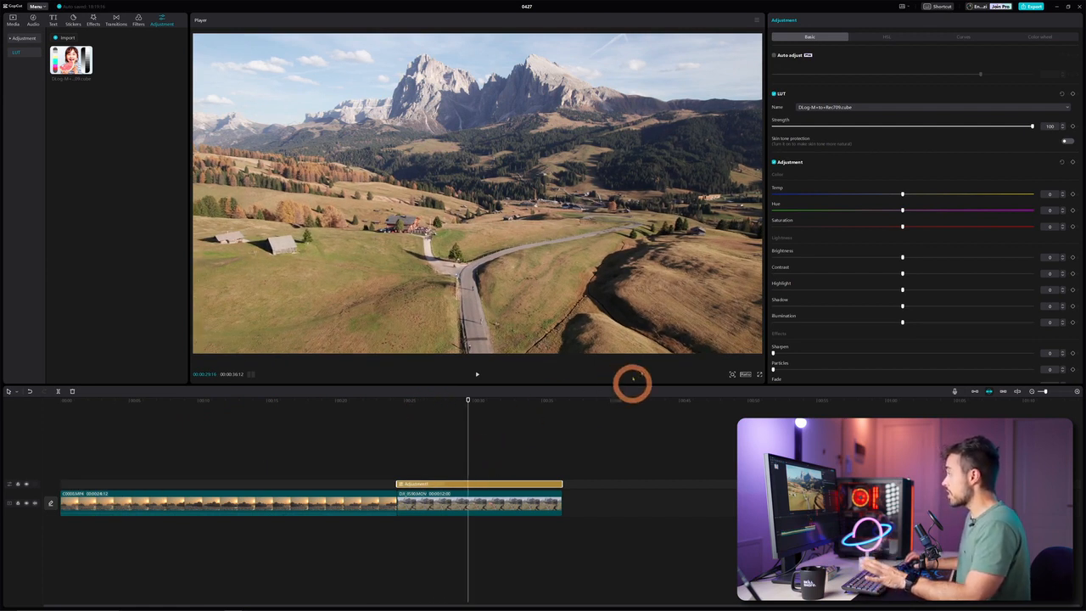
On the LUT adjustment layer, set temp to 20, hue to 6, contrast to 11, highlight to -14 and sharpen to 8
{"action": "scroll", "coordinate": [879, 229], "scroll_direction": "down", "scroll_amount": 1}
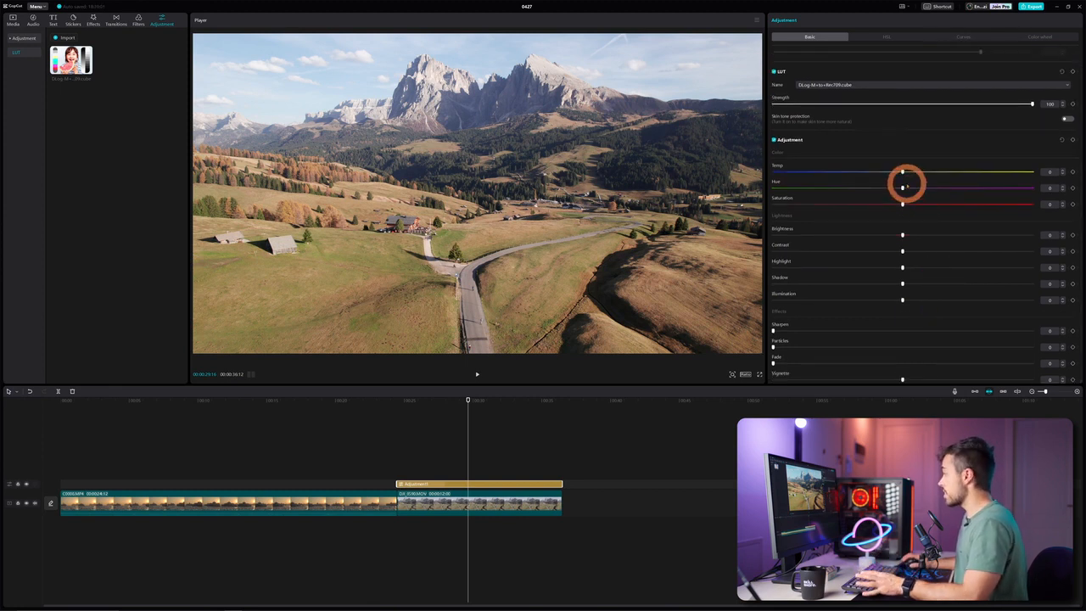
{"action": "left_click_drag", "start_coordinate": [903, 188], "coordinate": [955, 174]}
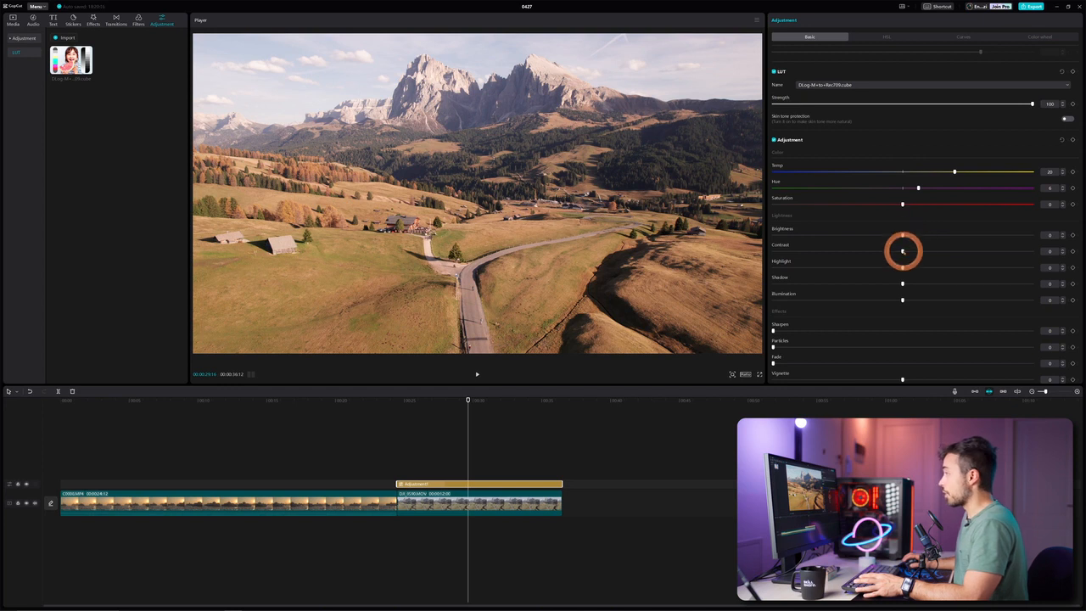
{"action": "left_click_drag", "start_coordinate": [905, 251], "coordinate": [866, 268]}
{"action": "mouse_move", "coordinate": [772, 330]}
{"action": "left_mouse_down"}
{"action": "mouse_move", "coordinate": [809, 331]}
{"action": "mouse_move", "coordinate": [794, 330]}
{"action": "left_mouse_up"}
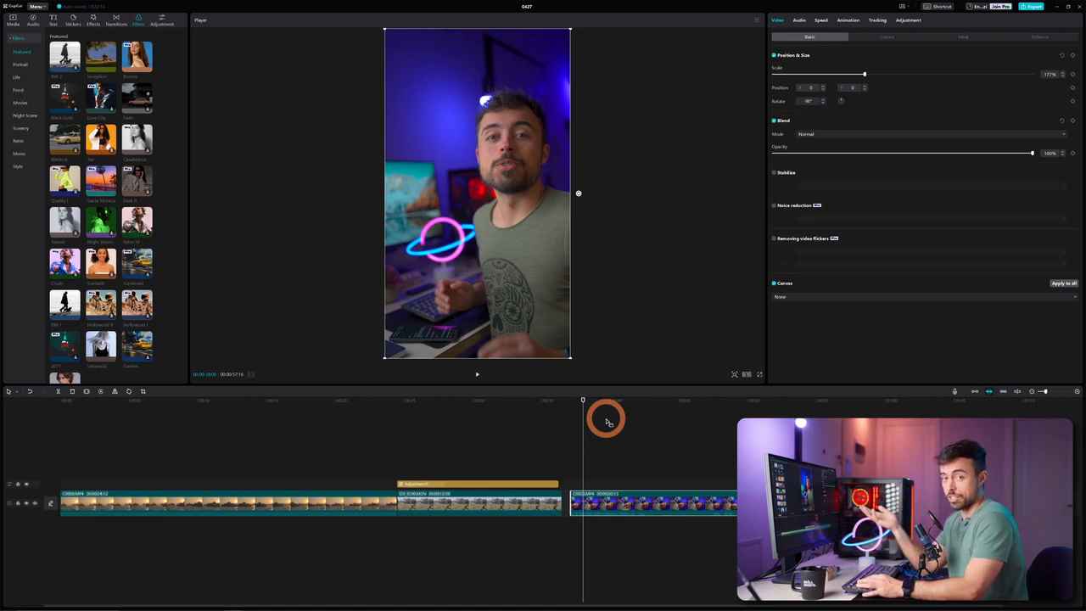
Extend the adjustment layer's end over most of the vertical talking-head clip after the mountain clip
{"action": "left_click", "coordinate": [594, 404]}
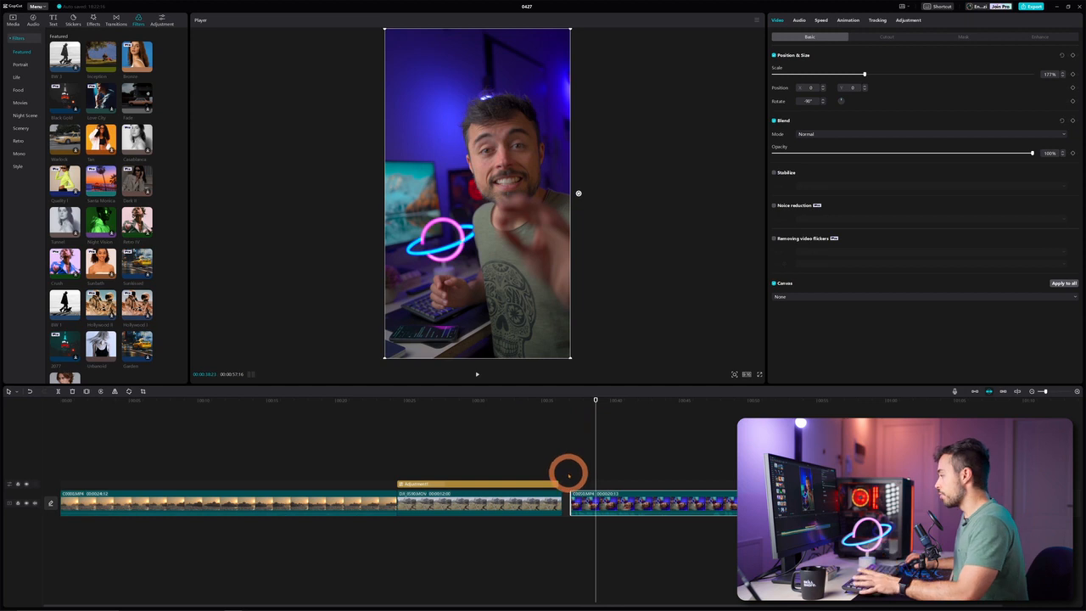
{"action": "left_click_drag", "start_coordinate": [559, 484], "coordinate": [652, 486]}
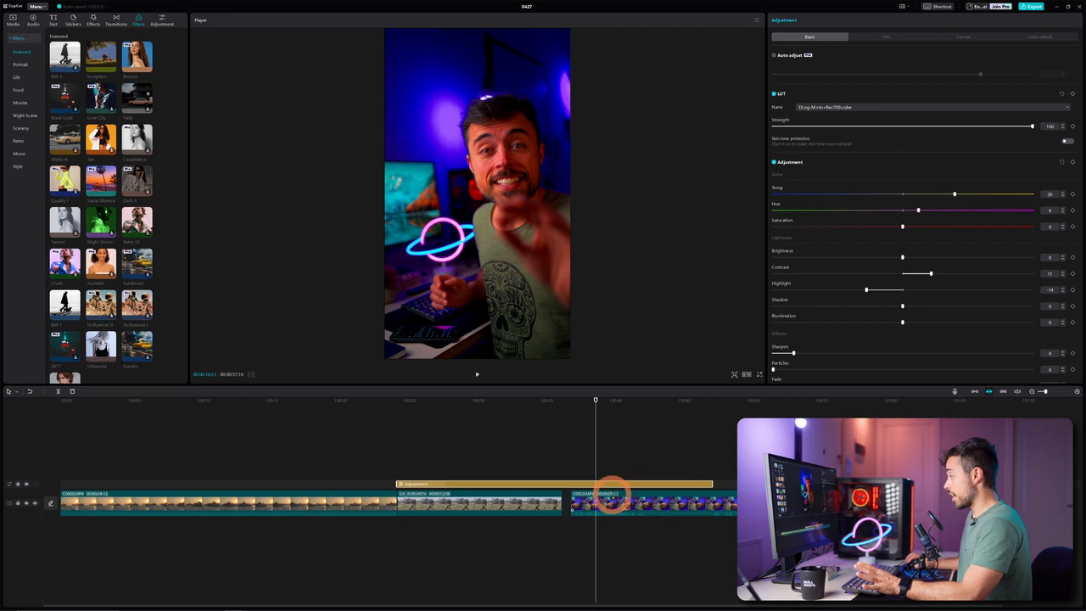
{"action": "left_click", "coordinate": [612, 502]}
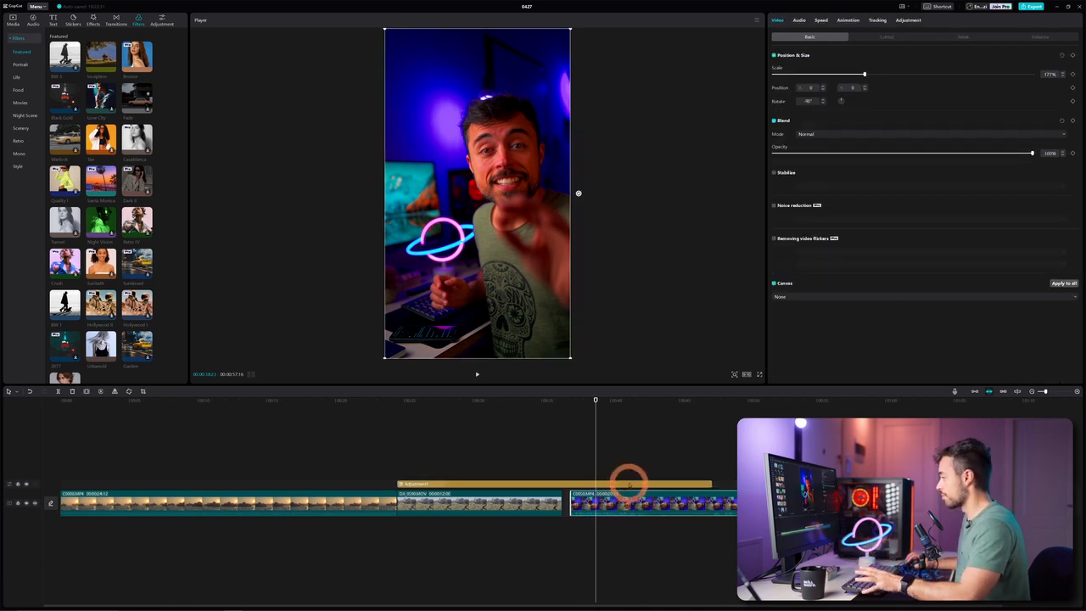
Turn on skin tone protection for the adjustment layer's LUT and compare the clip with the adjustment track hidden and shown
{"action": "left_click", "coordinate": [625, 482]}
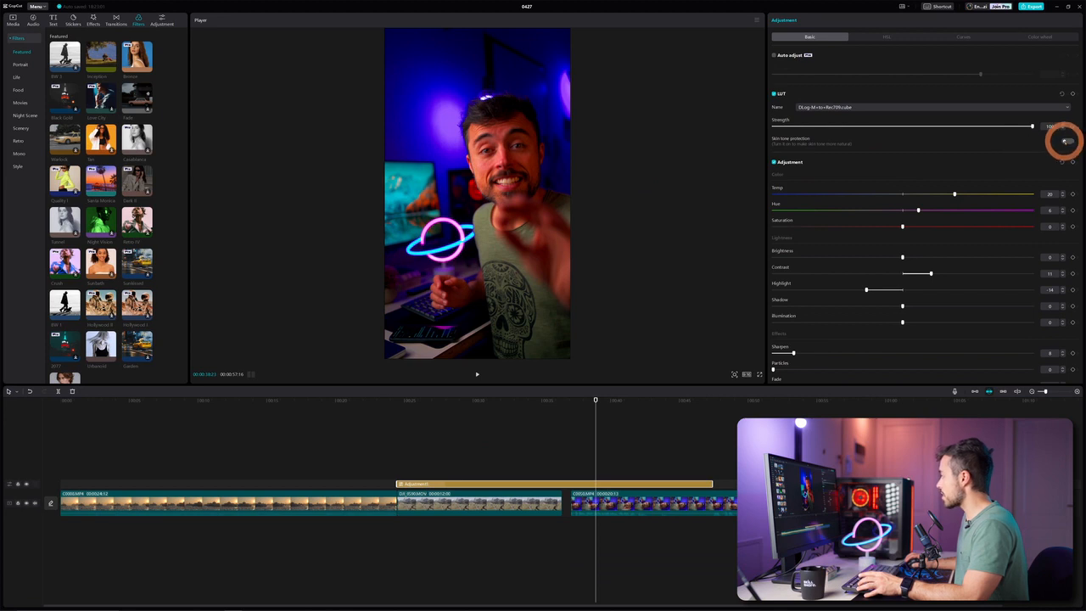
{"action": "left_click", "coordinate": [1066, 141]}
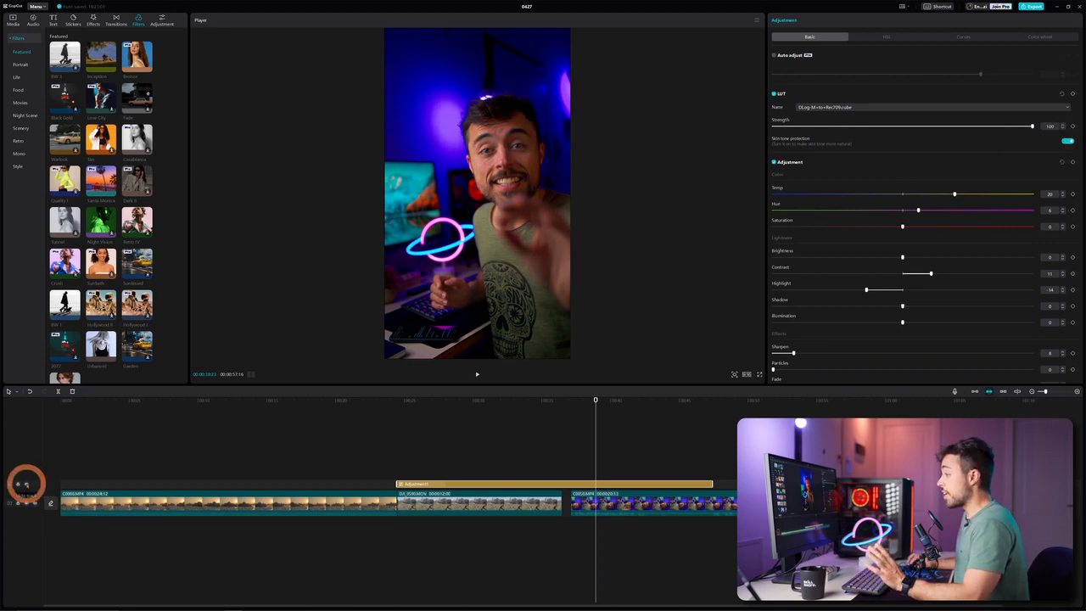
{"action": "left_click", "coordinate": [27, 484]}
{"action": "left_click", "coordinate": [26, 484]}
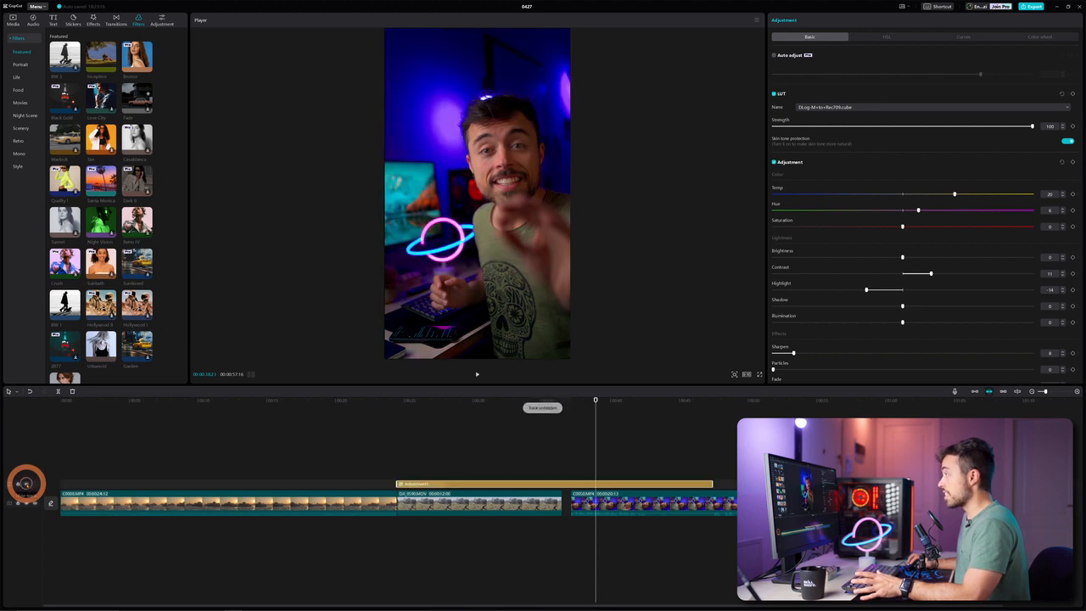
{"action": "left_click", "coordinate": [26, 483]}
{"action": "left_click", "coordinate": [26, 484]}
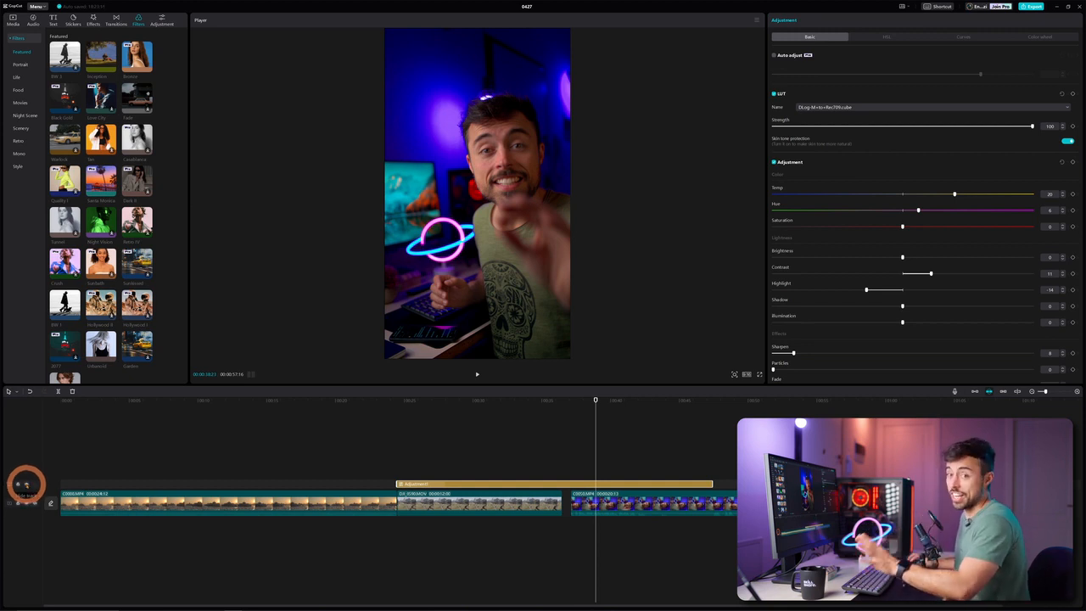
Reduce the LUT strength on the adjustment layer to 50 for the talking-head clip
{"action": "left_click", "coordinate": [596, 397]}
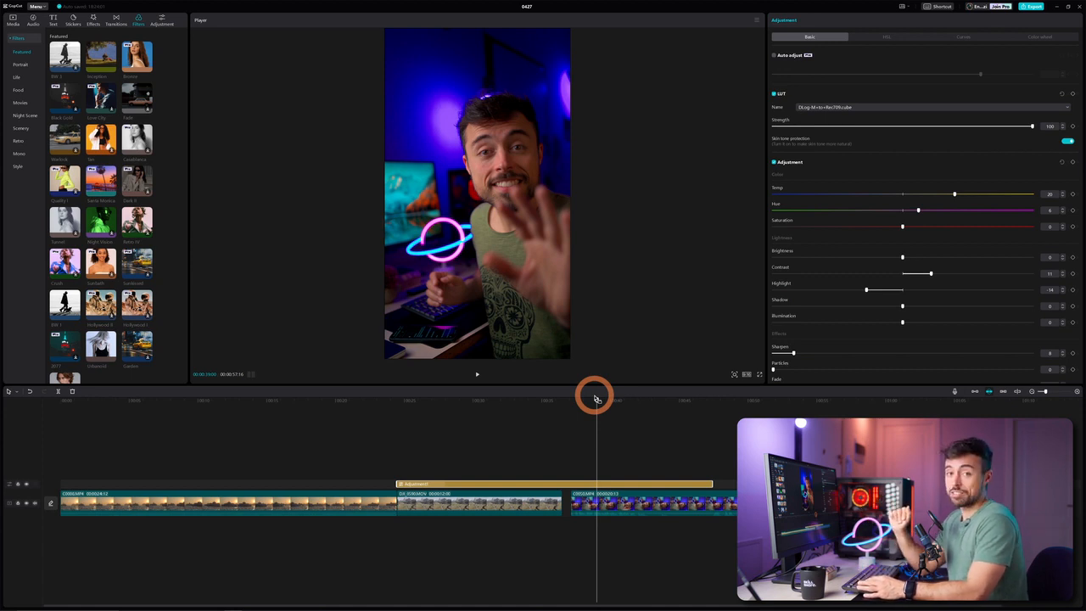
{"action": "left_click", "coordinate": [901, 126]}
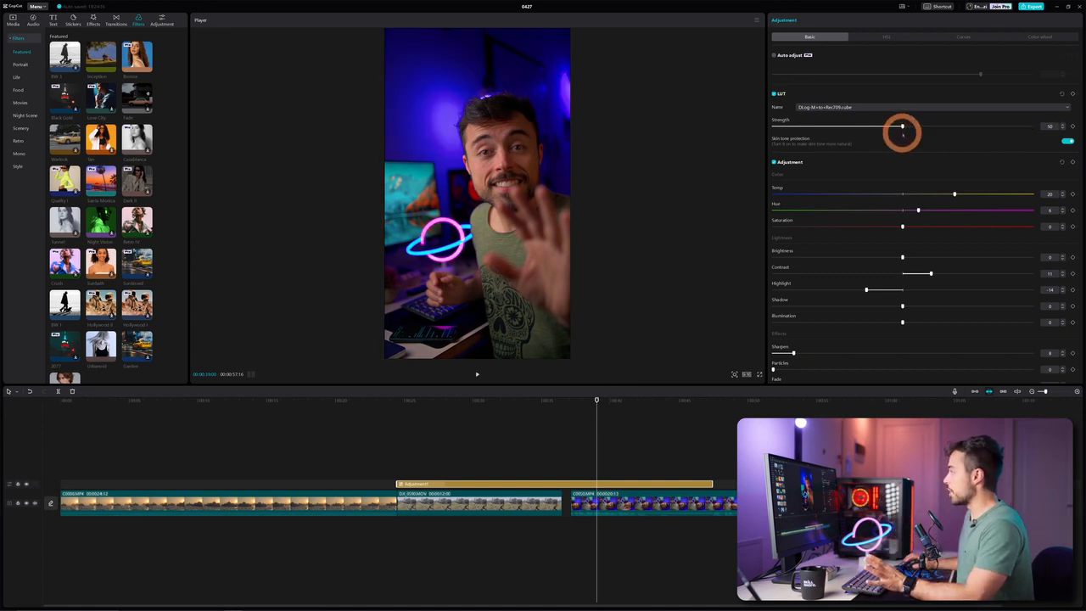